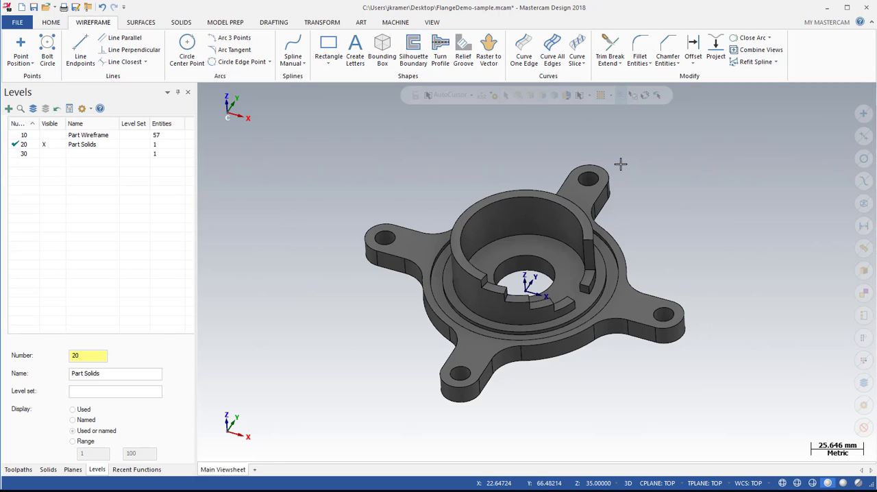
Start a new plane aligned to the front arm's top face and try shifting its origin 5 mm along its Y axis.
left_click(233, 420)
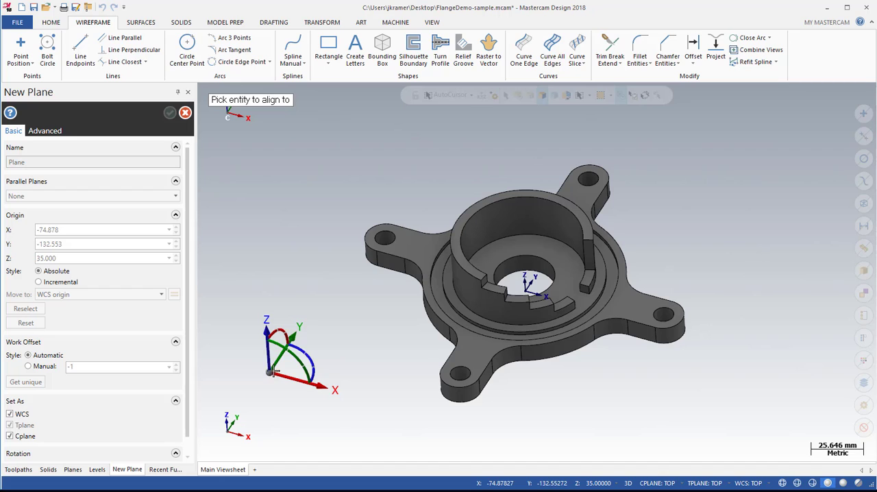
left_click(478, 355)
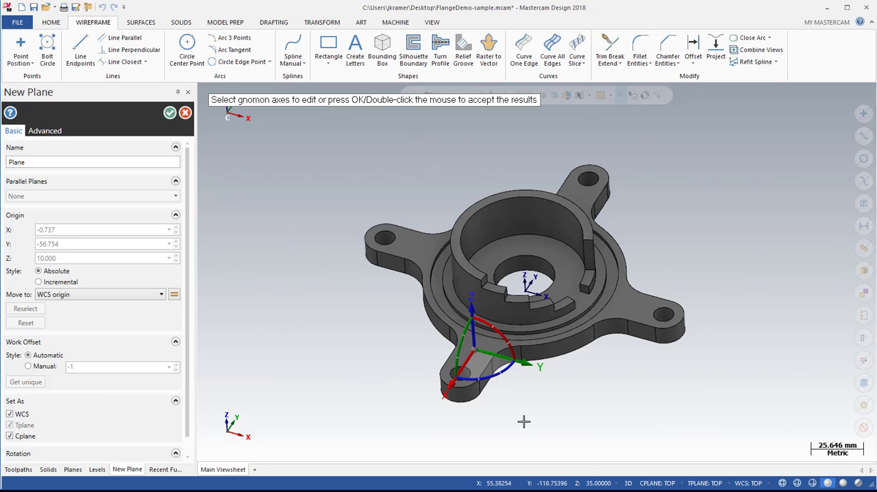
left_click(504, 357)
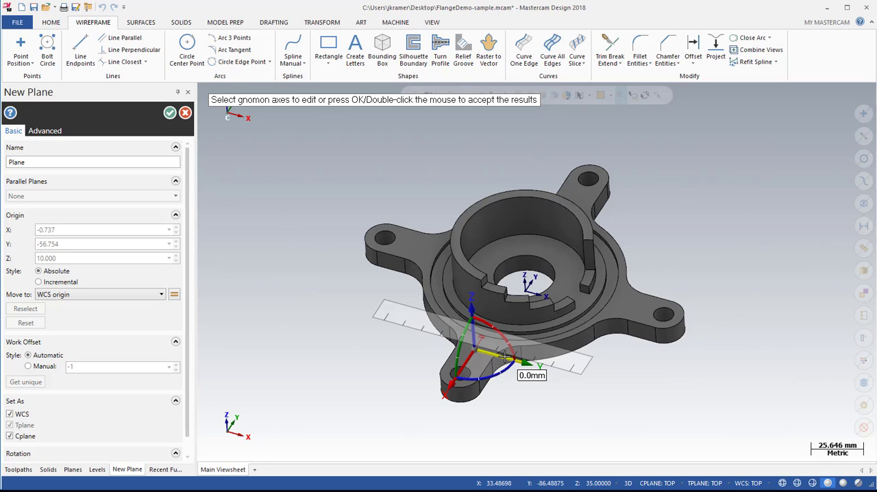
type("5")
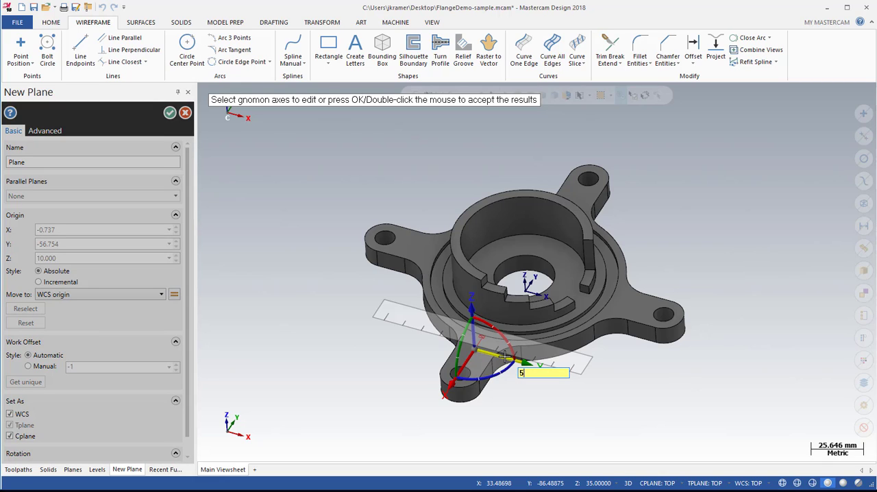
key("Return")
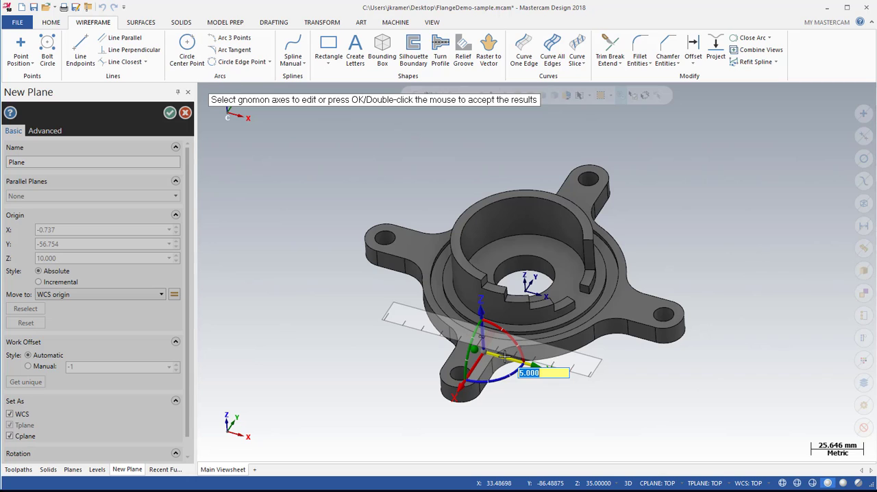
key("Escape")
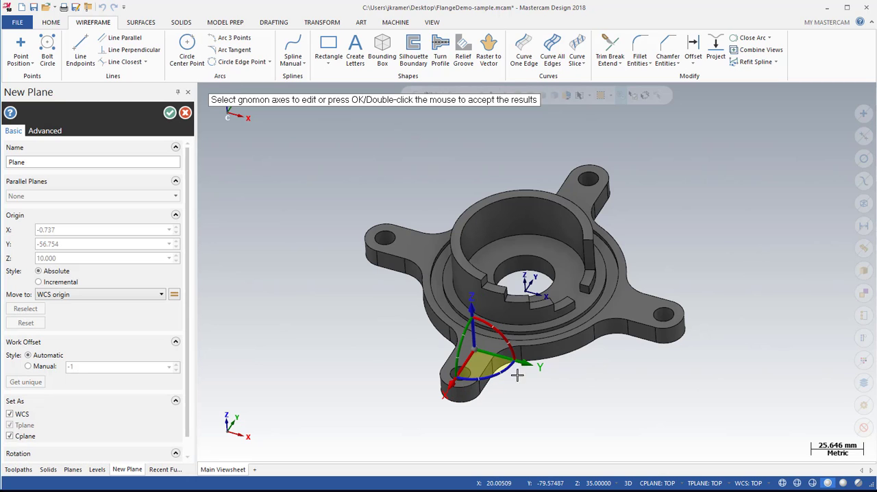
Try moving the new plane about 21 mm along its Y axis, enter a 5 mm offset, and discard the plane.
left_click(507, 358)
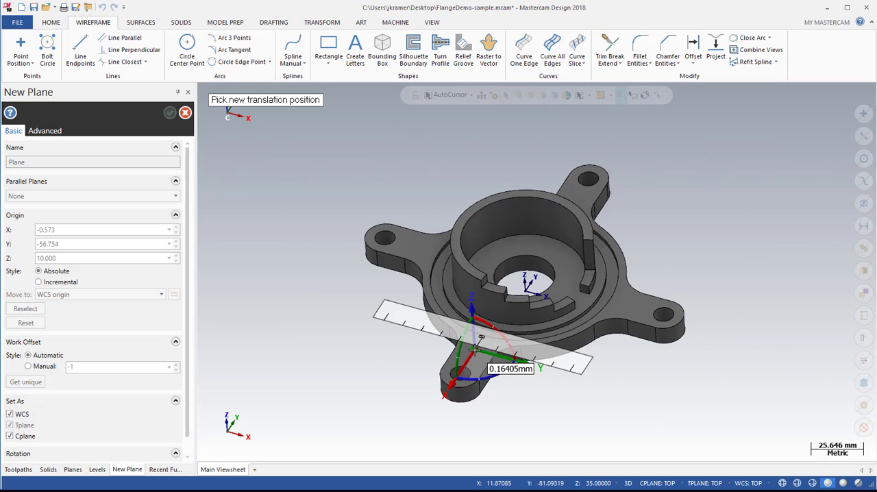
left_click(512, 361)
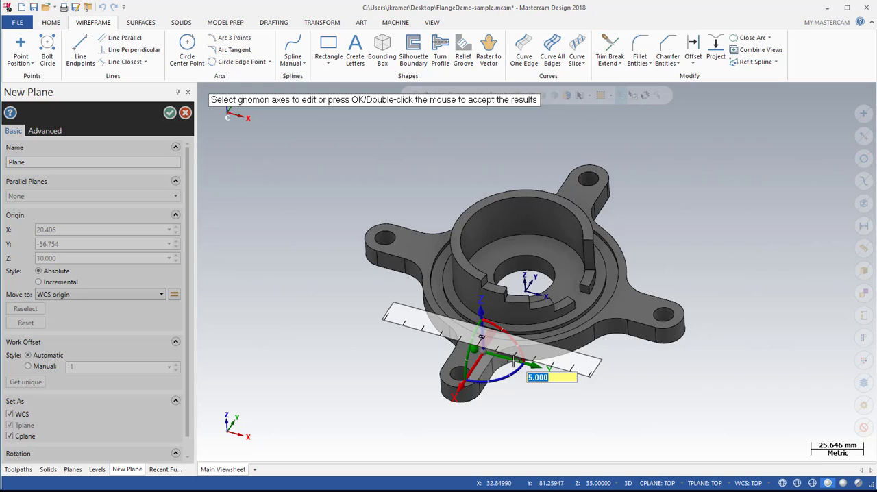
double_click(281, 373)
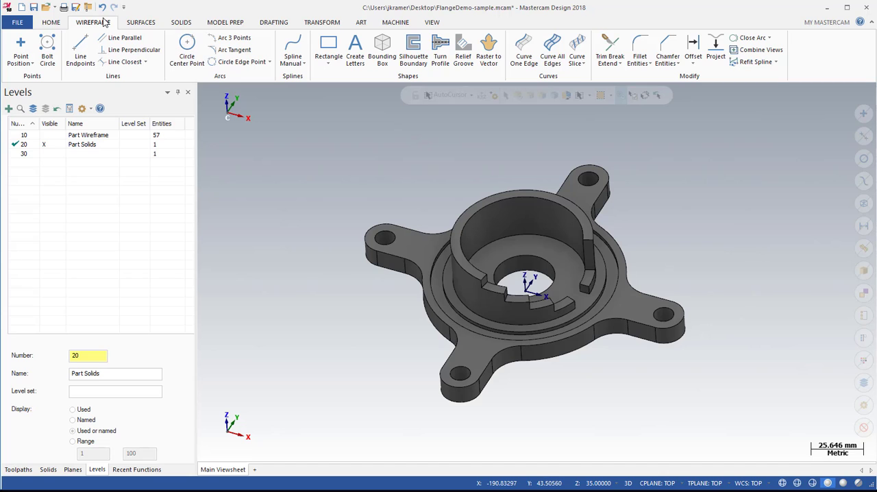
Start a rectangular bounding box around the flange solid and review its geometry creation options.
left_click(382, 54)
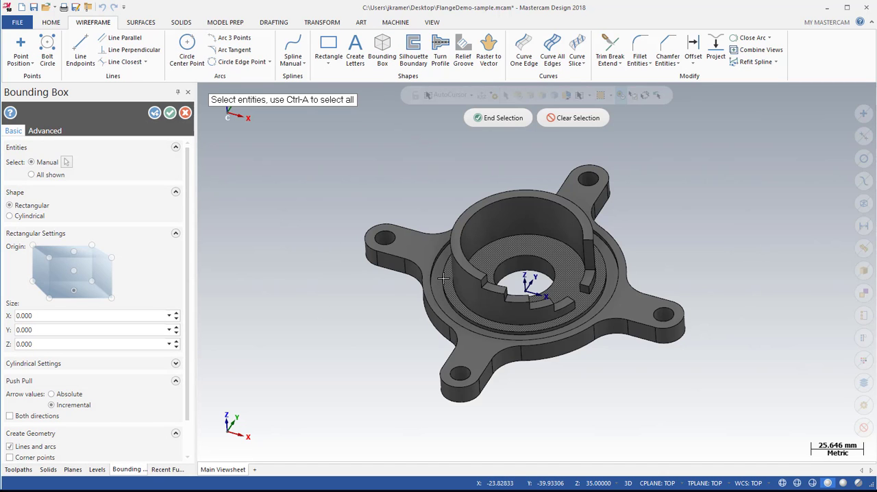
left_click(523, 234)
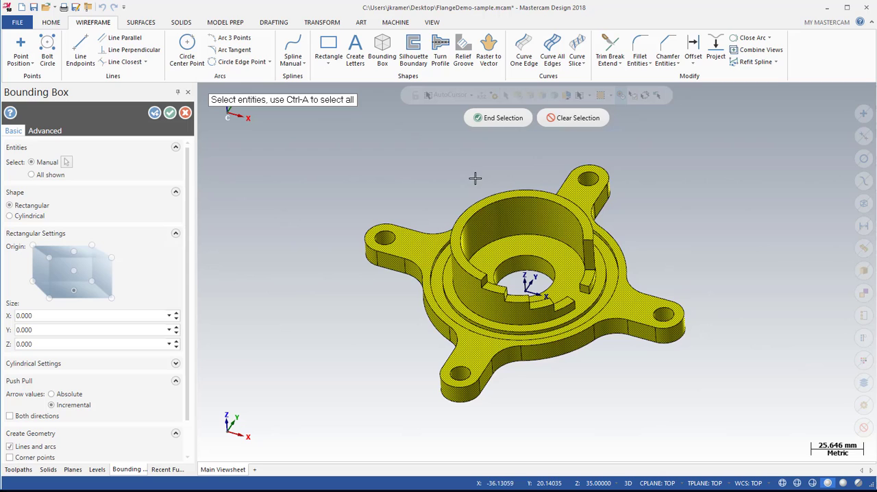
left_click(490, 117)
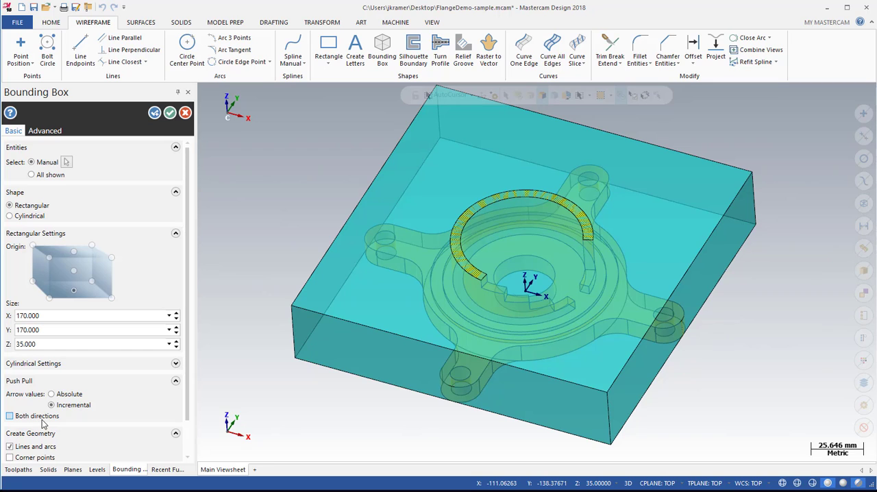
scroll(41, 424, "down", 3)
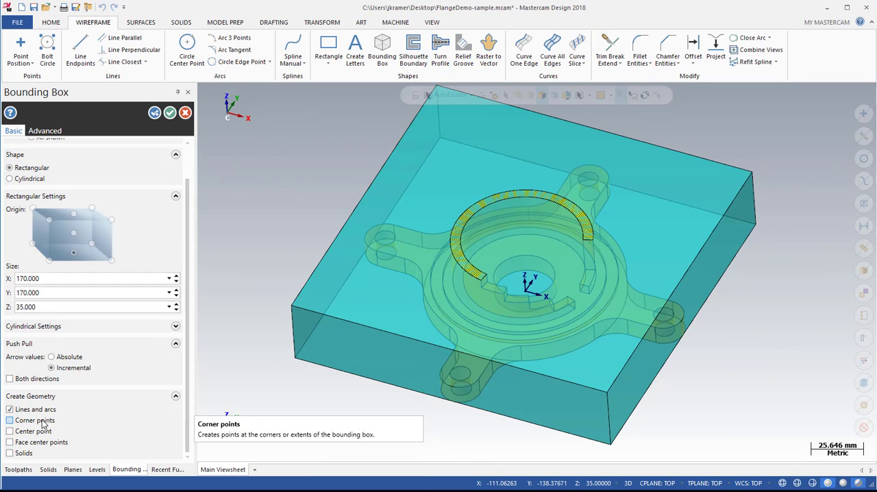
scroll(42, 423, "up", 3)
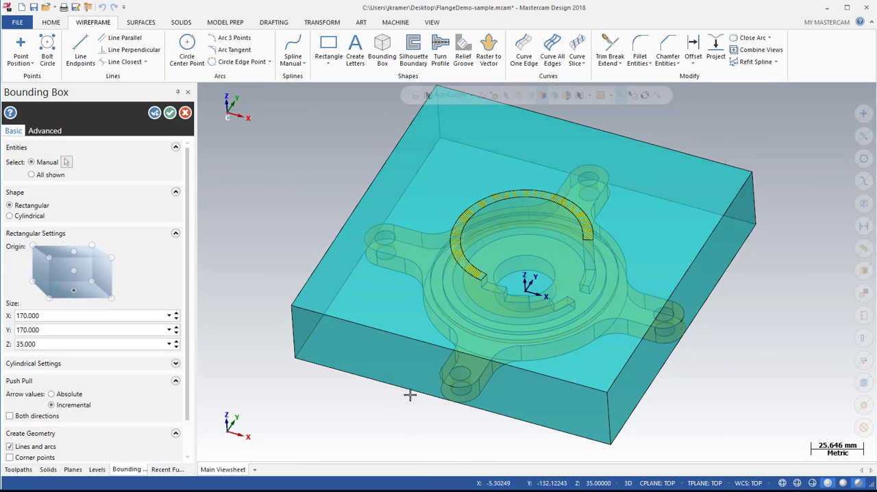
Extend the bounding box's positive X side face outward by 10 mm and discard the box.
left_click(691, 297)
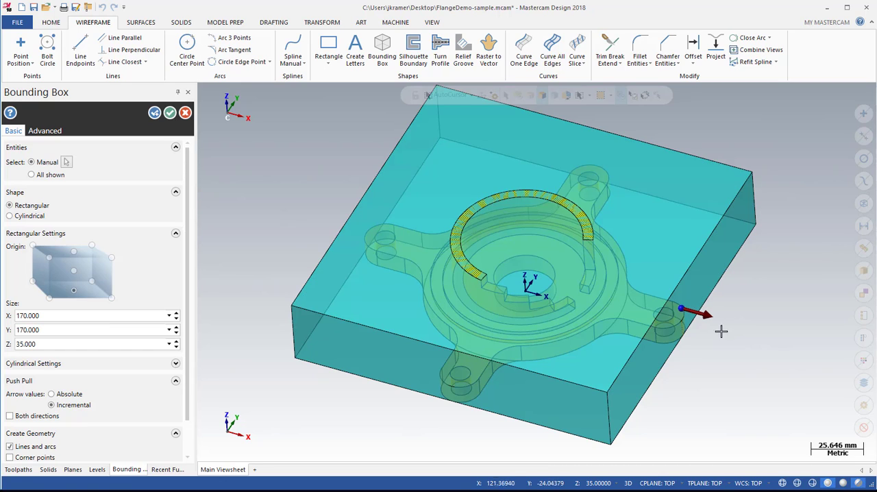
left_click_drag(700, 314, 719, 323)
key("Escape")
left_click(696, 312)
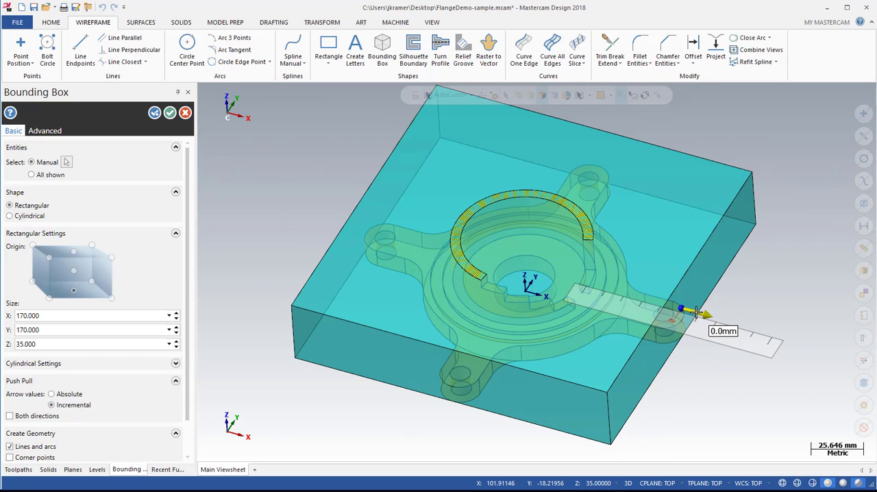
type("10")
key("Return")
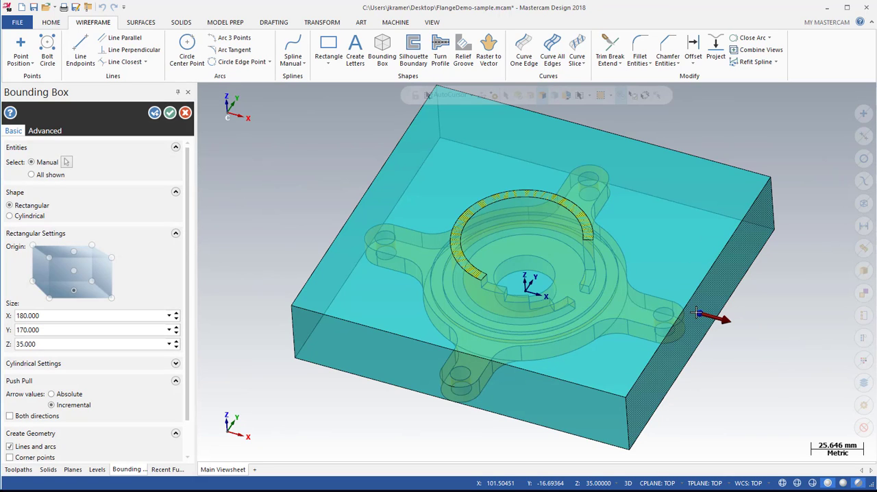
key("Escape")
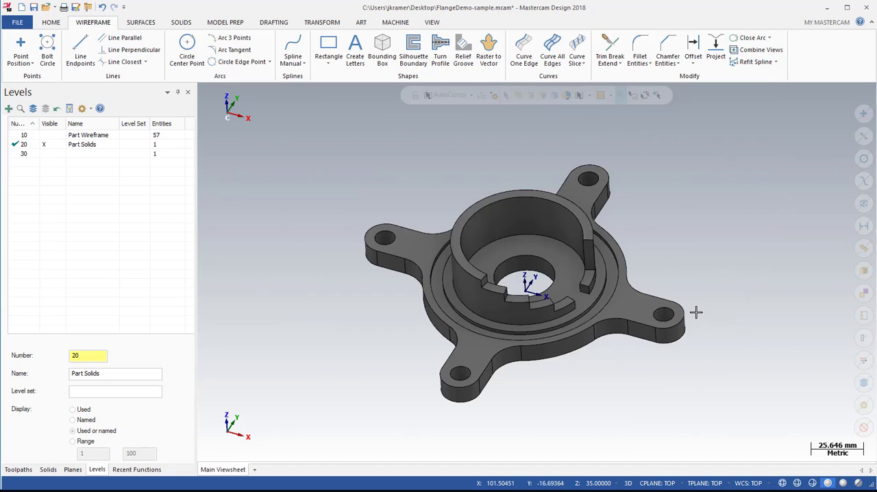
Try a Push-Pull of -5 mm on the underside faces of all four flange arms.
left_click(230, 26)
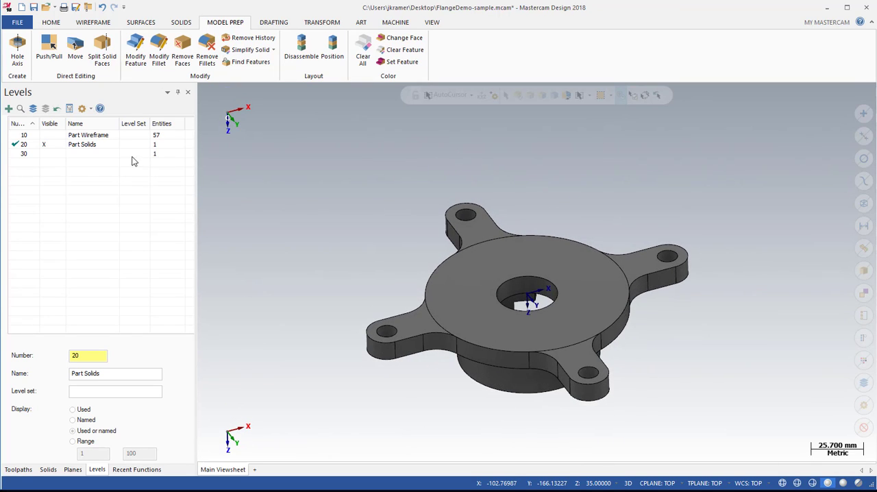
left_click(48, 55)
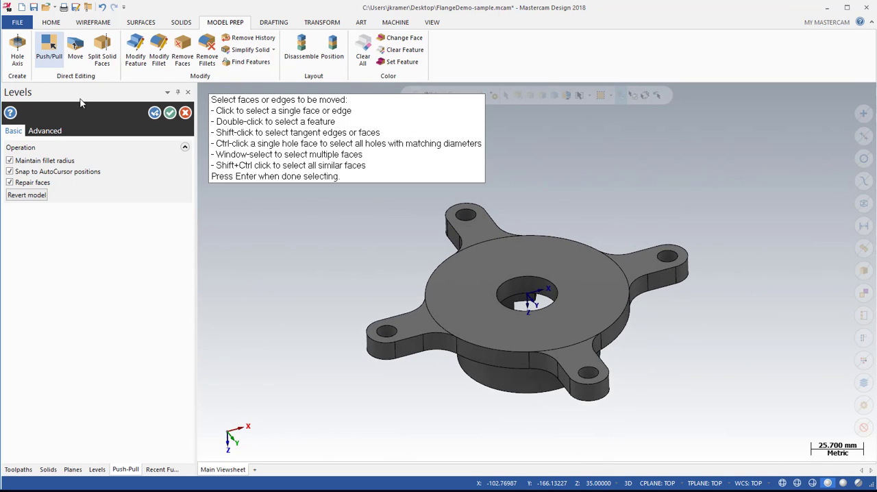
left_click(483, 237)
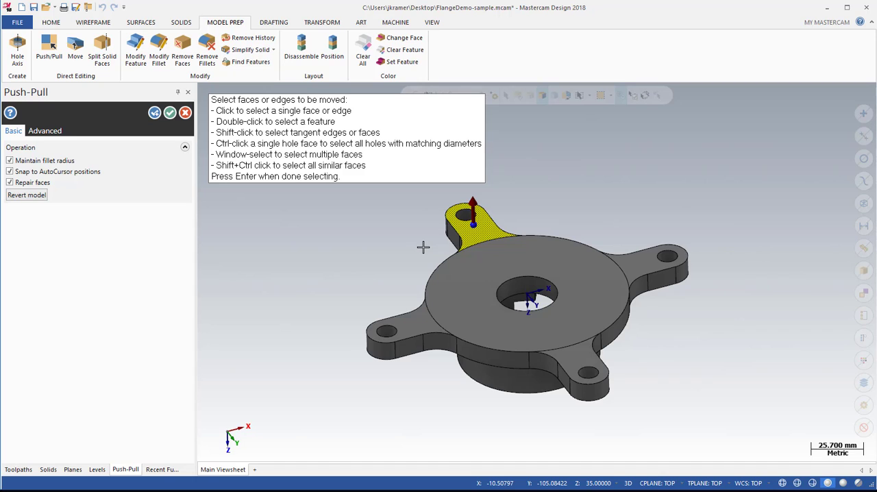
left_click(643, 267)
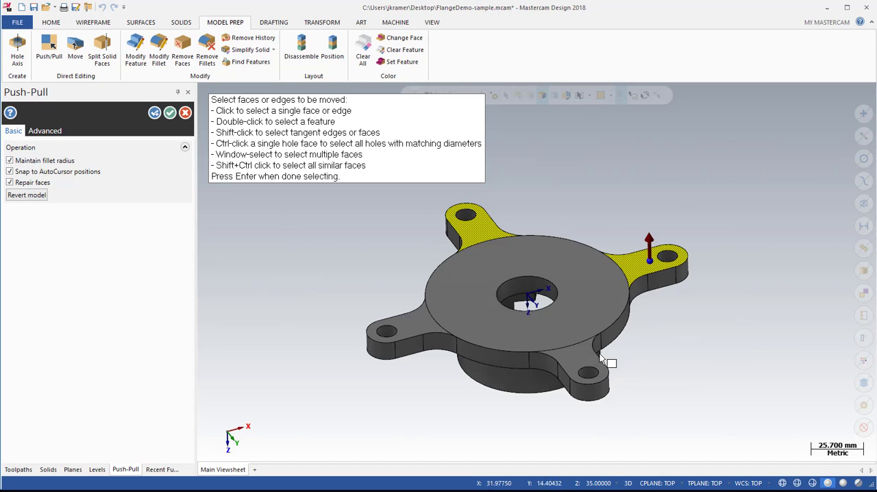
left_click(575, 358)
left_click(414, 322)
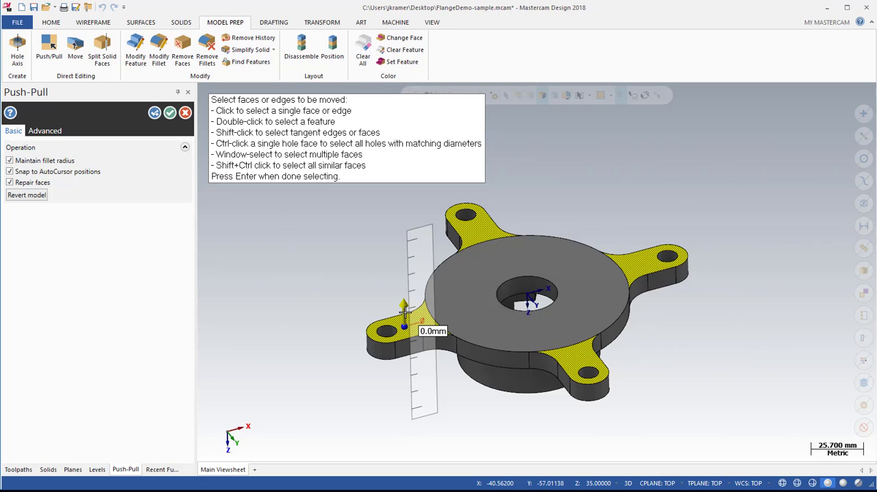
key("Return")
type("-5")
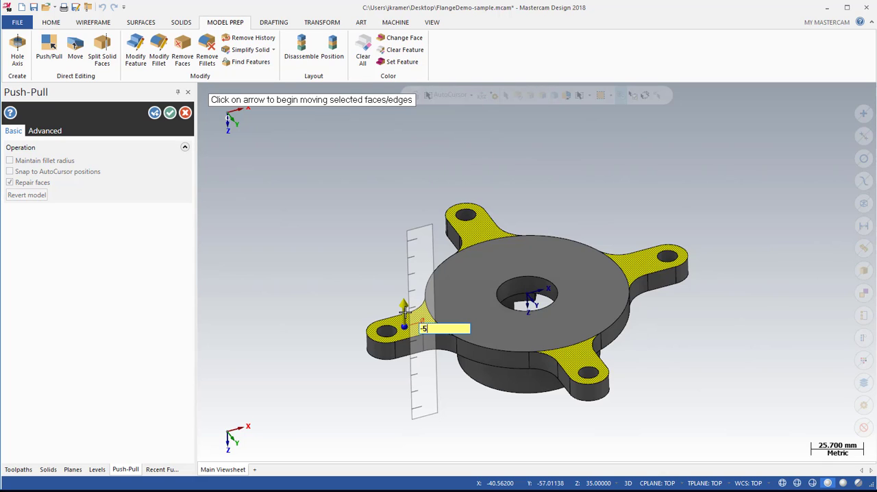
key("Return")
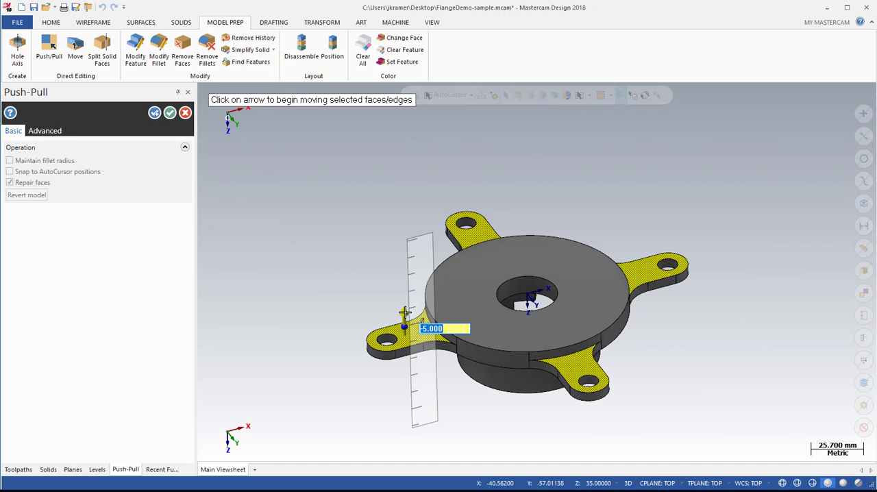
key("Escape")
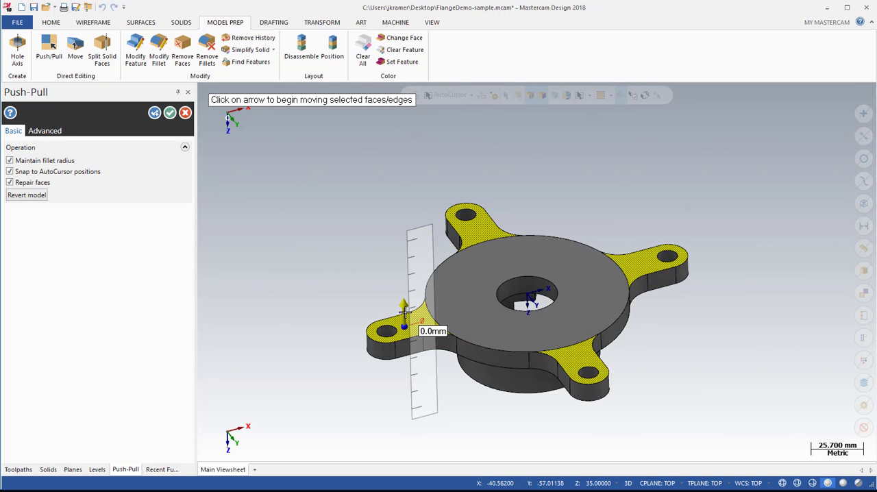
Try pushing the four selected arm faces inward freehand by about 6 mm and exit Push-Pull.
left_click(404, 310)
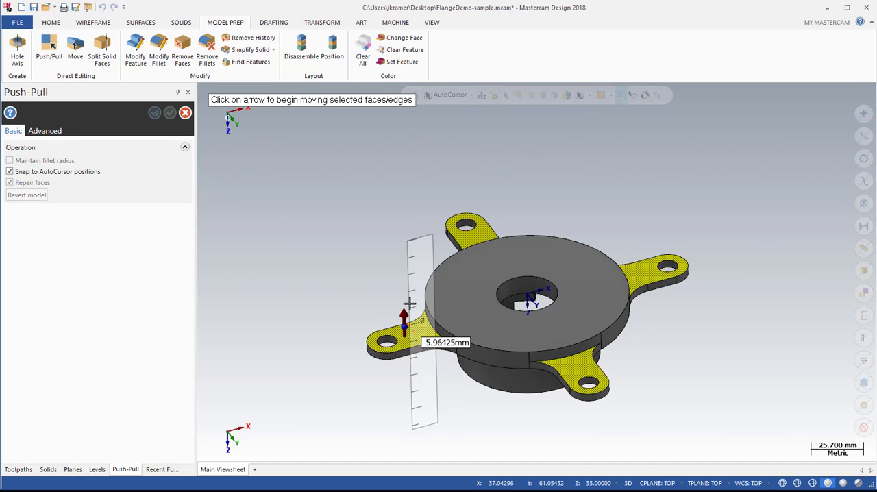
left_click(410, 317)
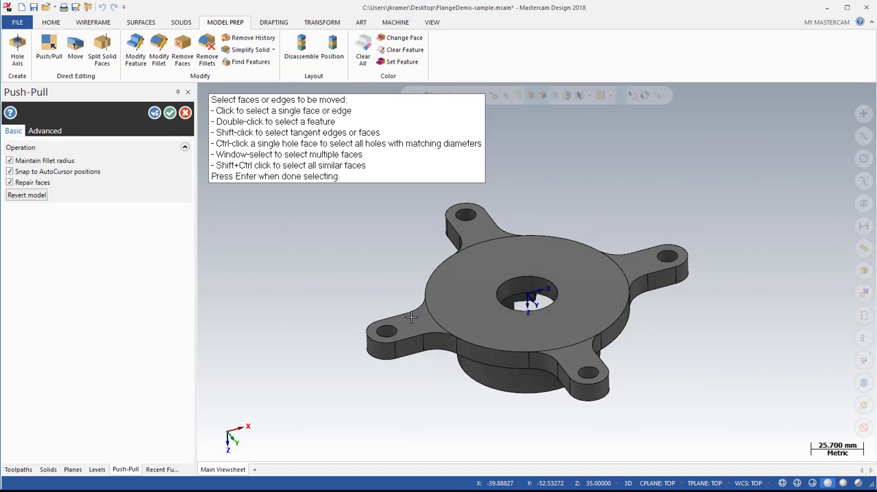
key("Escape")
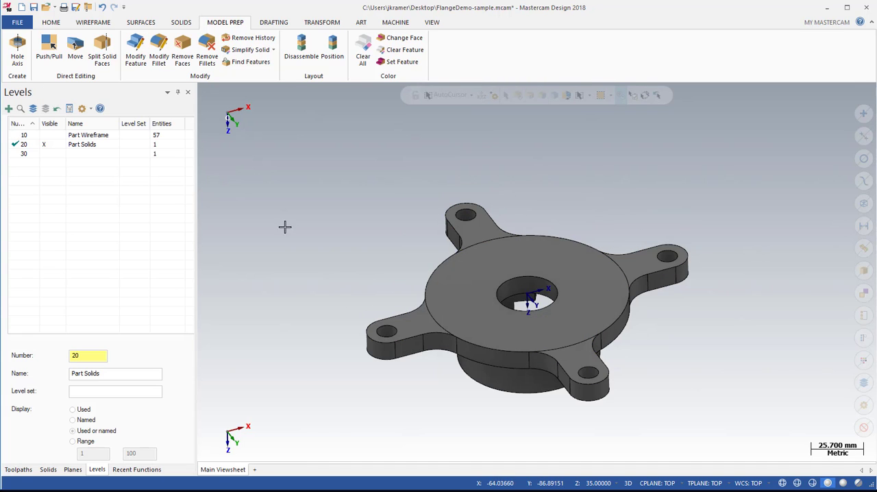
Select the four matching arm holes for Push-Pull and try a radius of 7 mm.
left_click(48, 50)
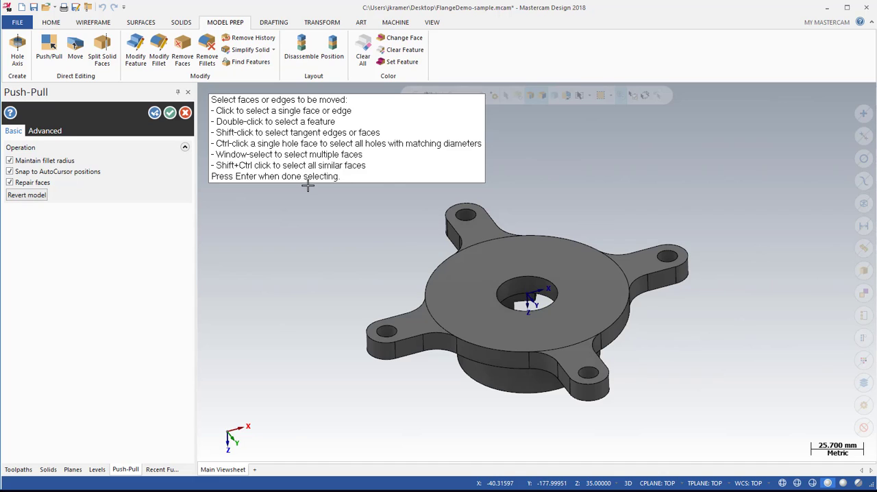
left_click(467, 215)
left_click(466, 214, "ctrl")
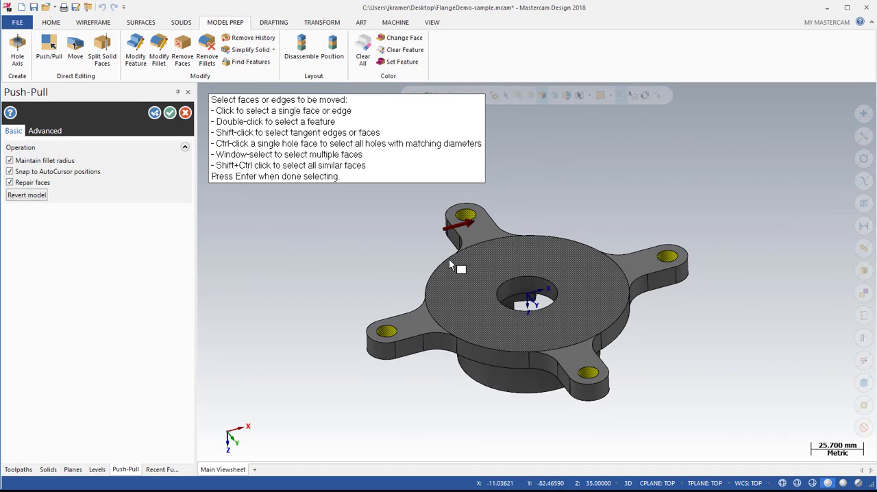
left_click(457, 224)
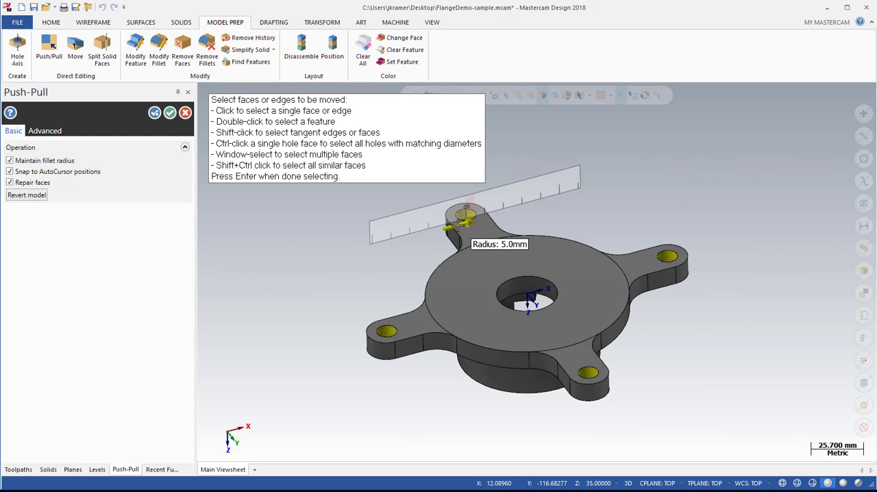
key("Return")
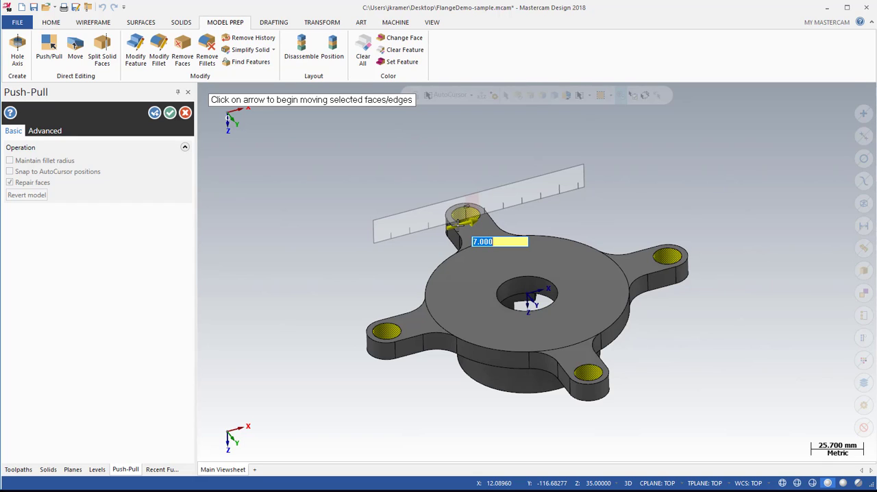
key("Escape")
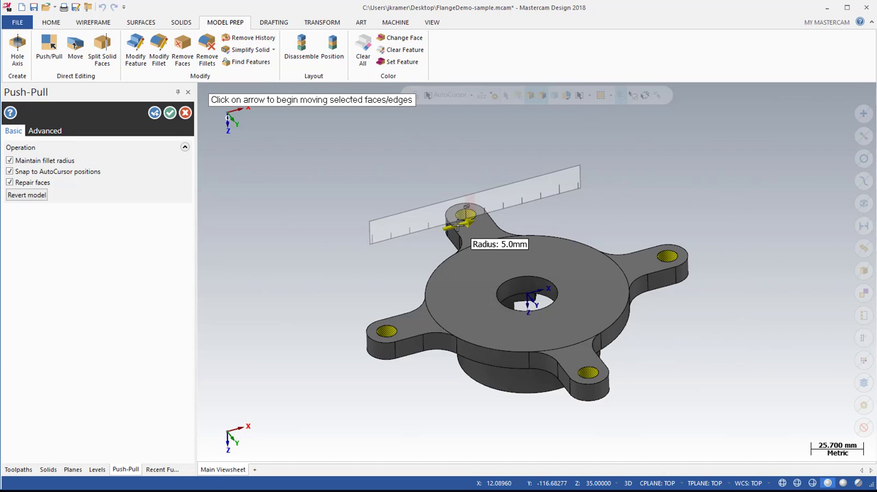
Try enlarging the selected arm holes to a 7 mm radius and cancel the Push-Pull.
left_click_drag(458, 224, 477, 225)
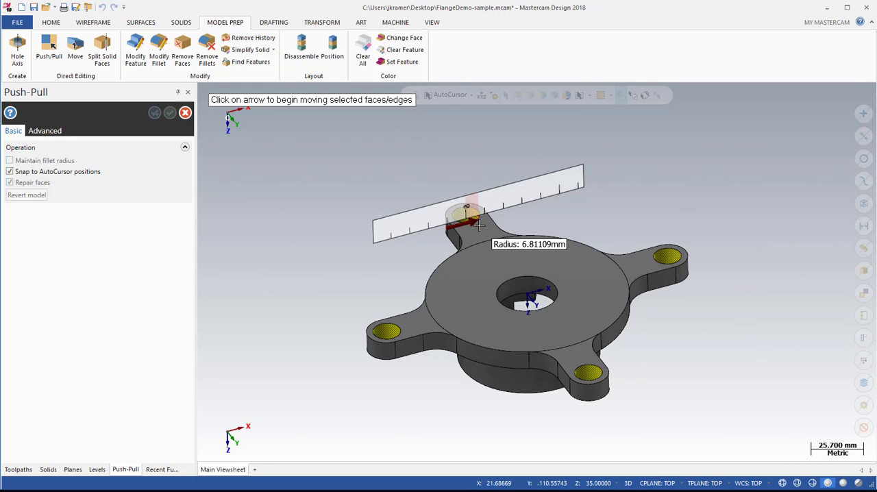
left_click_drag(478, 225, 478, 226)
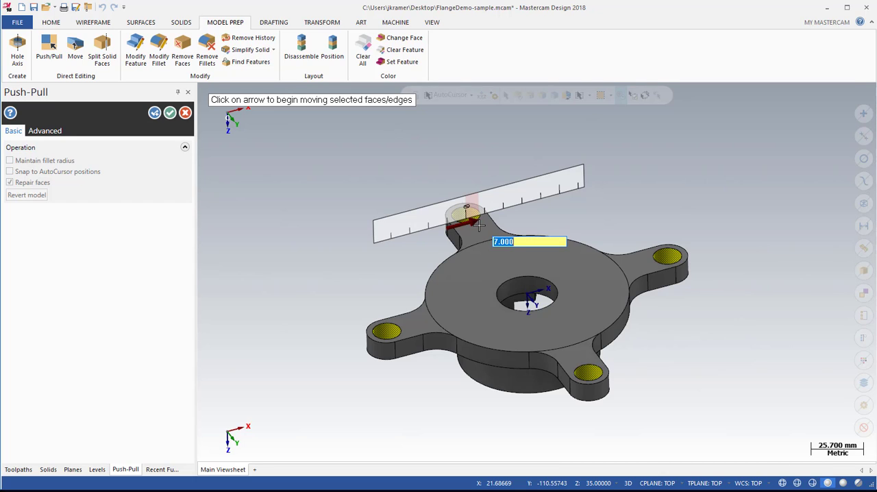
key("Escape")
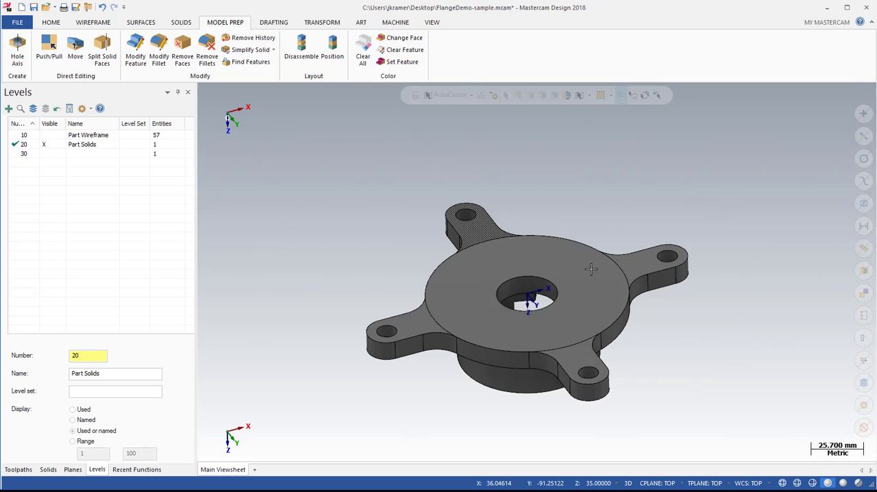
Try a 3 mm radius fillet on the edge between the cylindrical boss's inner wall and floor with Push-Pull, then discard it.
middle_click_drag(696, 340, 557, 271)
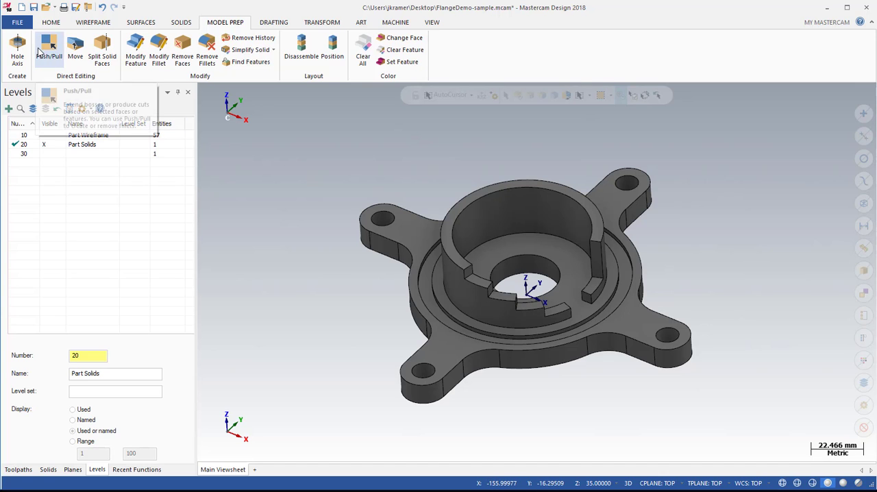
left_click(47, 49)
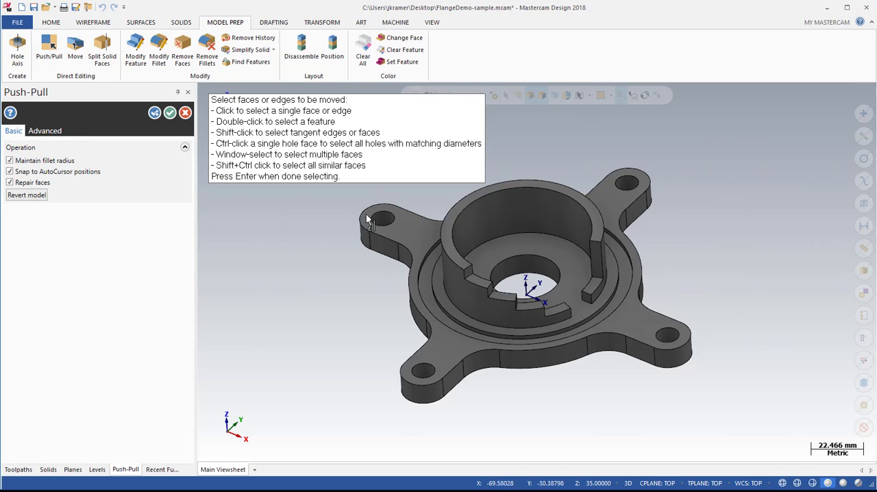
left_click(518, 240)
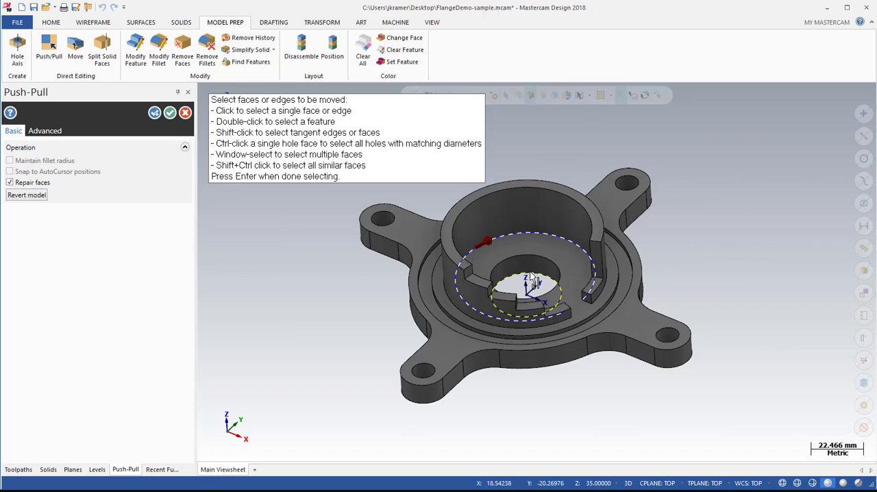
left_click(489, 239)
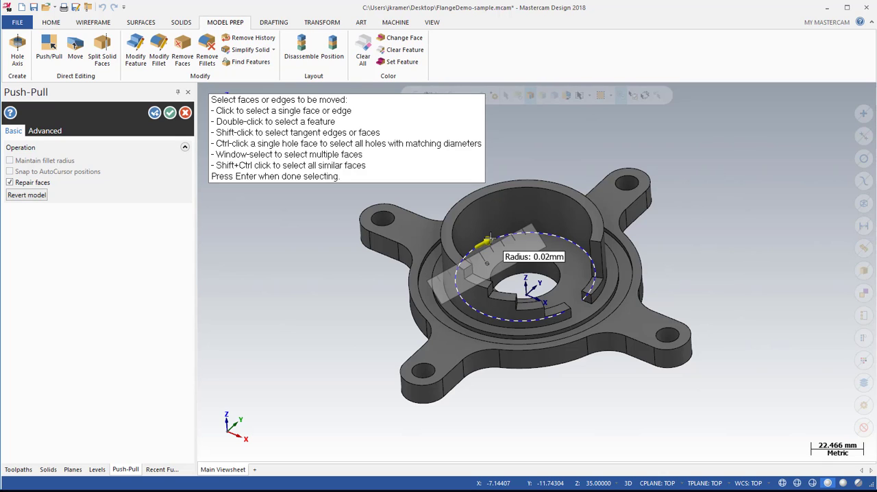
type("3")
key("Return")
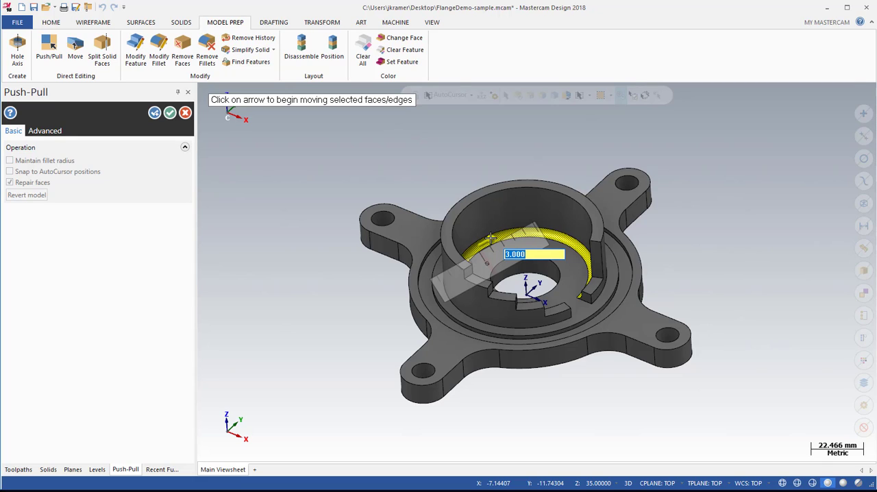
scroll(490, 238, "up", 5)
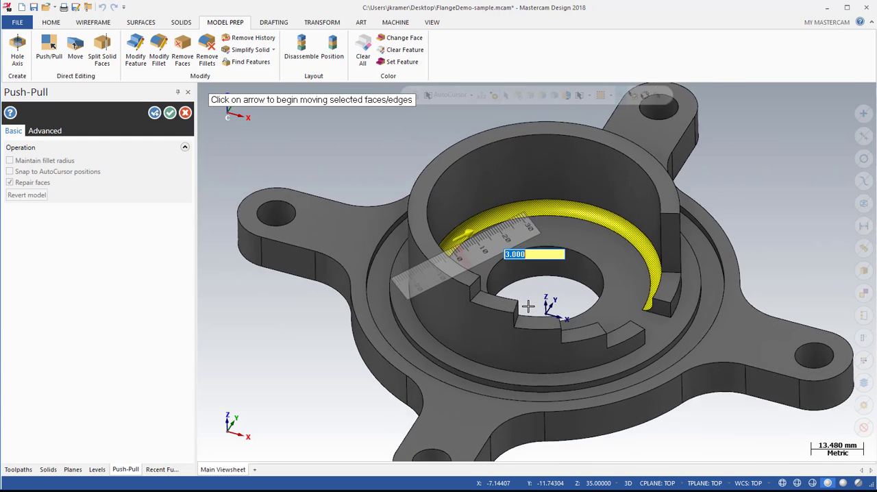
key("Return")
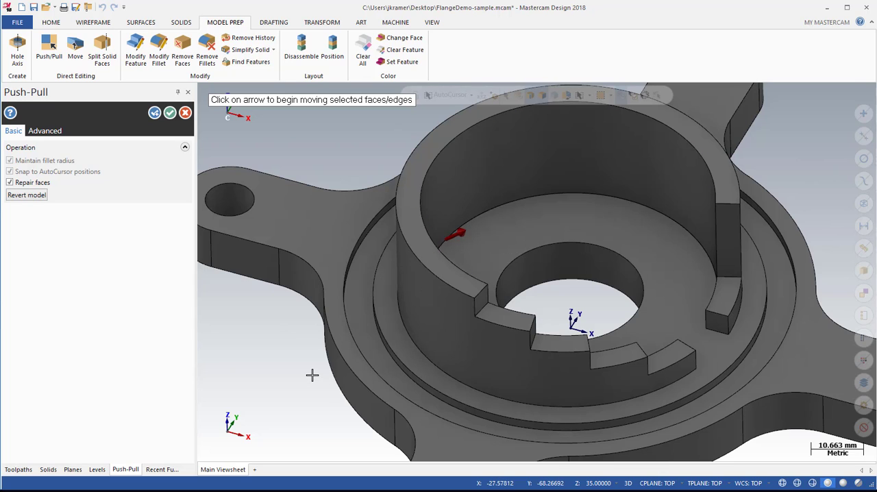
key("Escape")
key("Escape")
key("alt+F1")
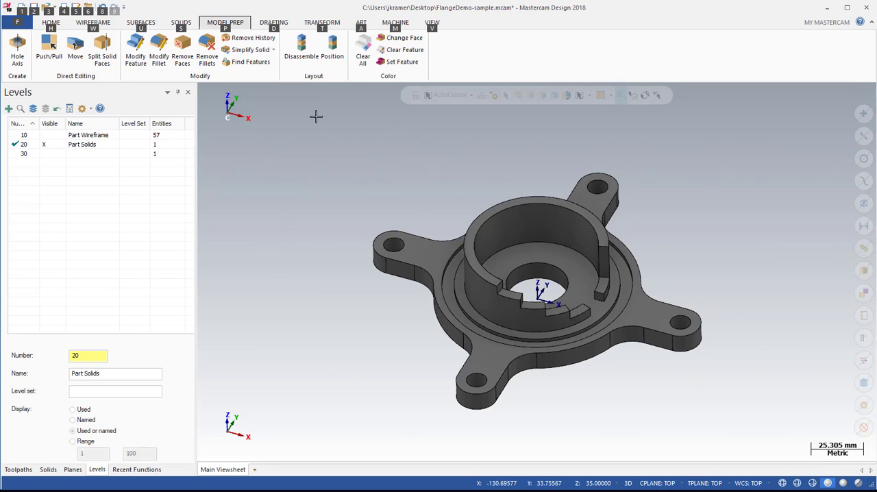
Try translating a copy of the whole flange solid 10 mm along Z with the axis arrow and cancel the command.
left_click(324, 23)
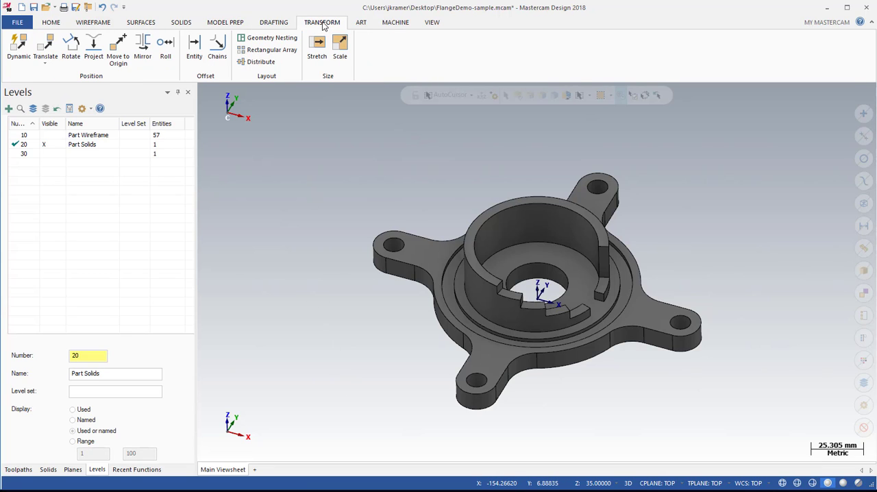
left_click(45, 45)
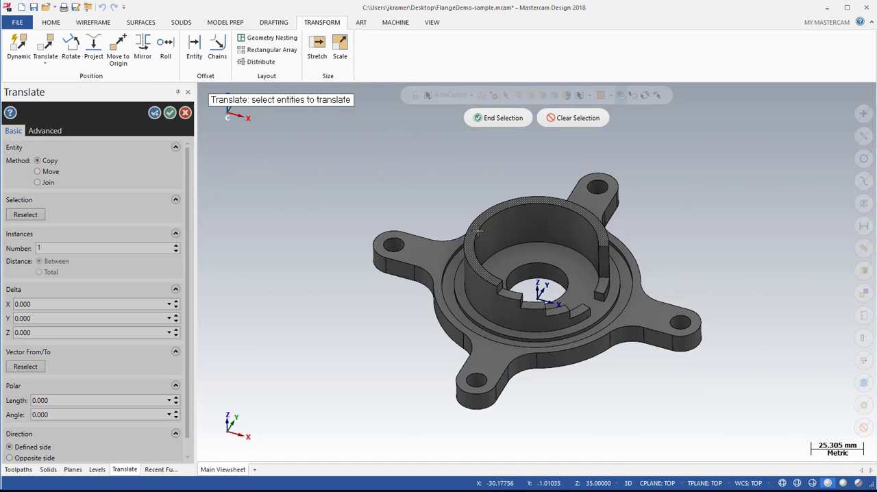
left_click(493, 213)
left_click(501, 118)
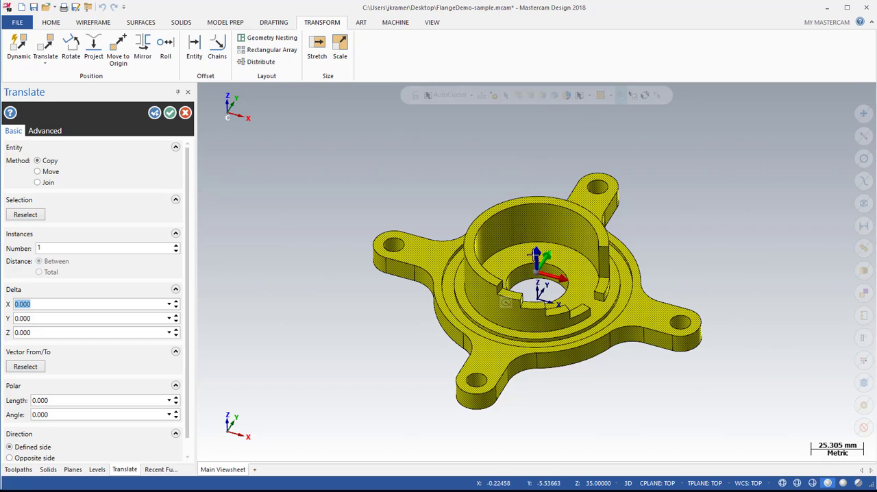
left_click(536, 255)
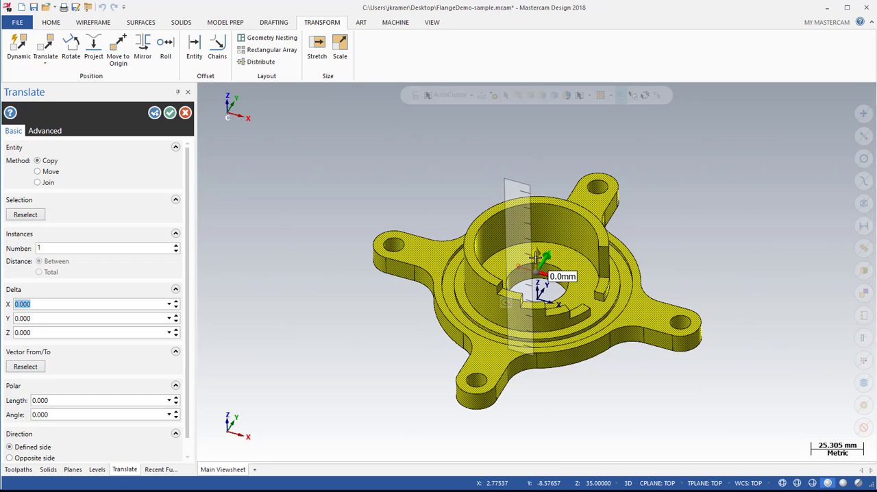
left_click(537, 257)
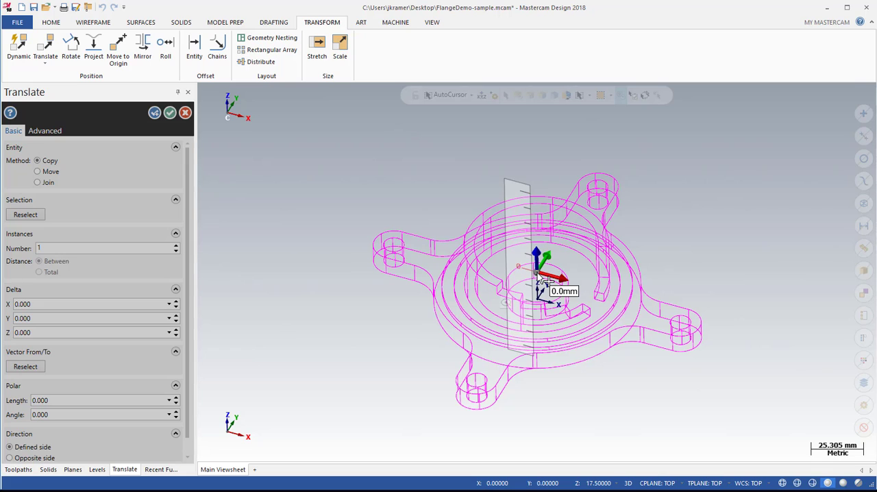
type("10")
key("Return")
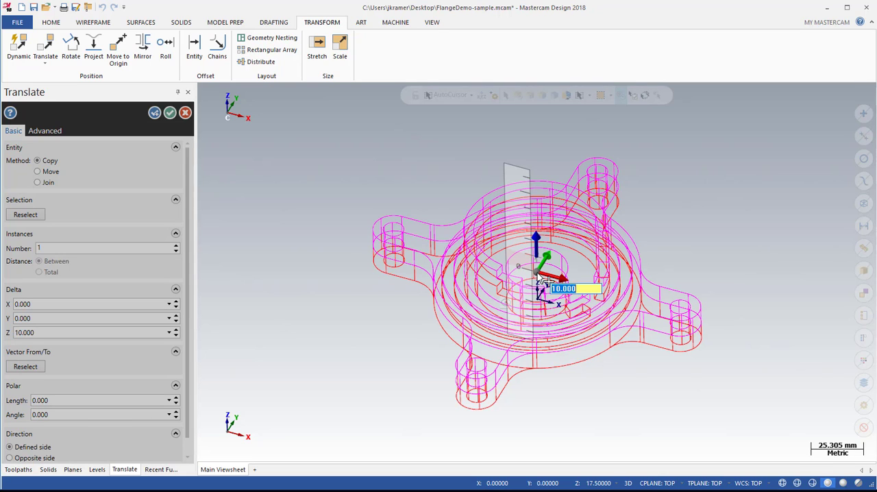
key("Escape")
key("Escape")
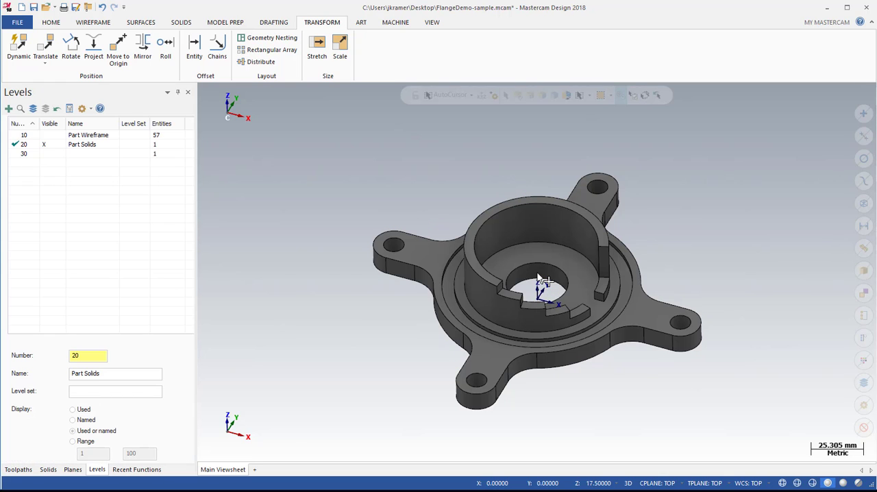